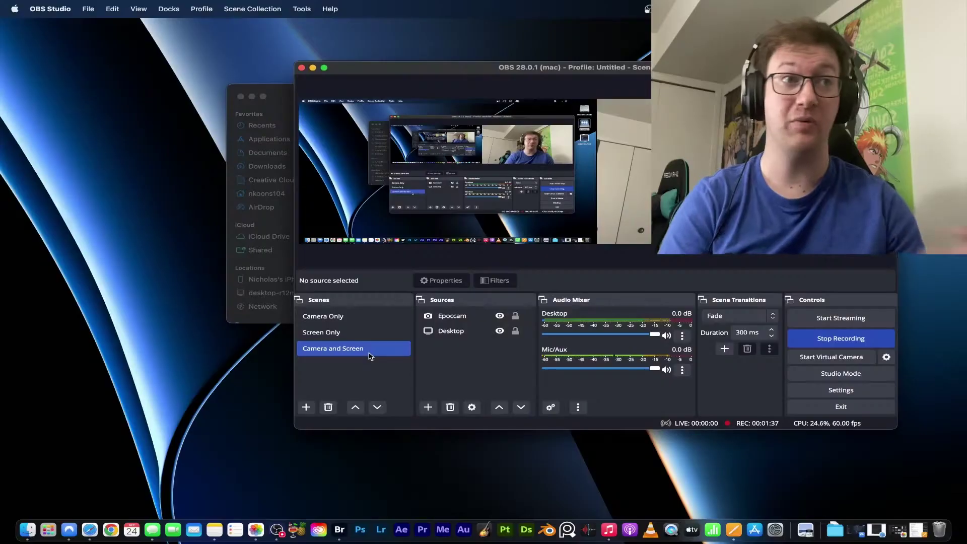
Step: Minimize the OBS window and the RAW VIDEO Finder window
click(313, 67)
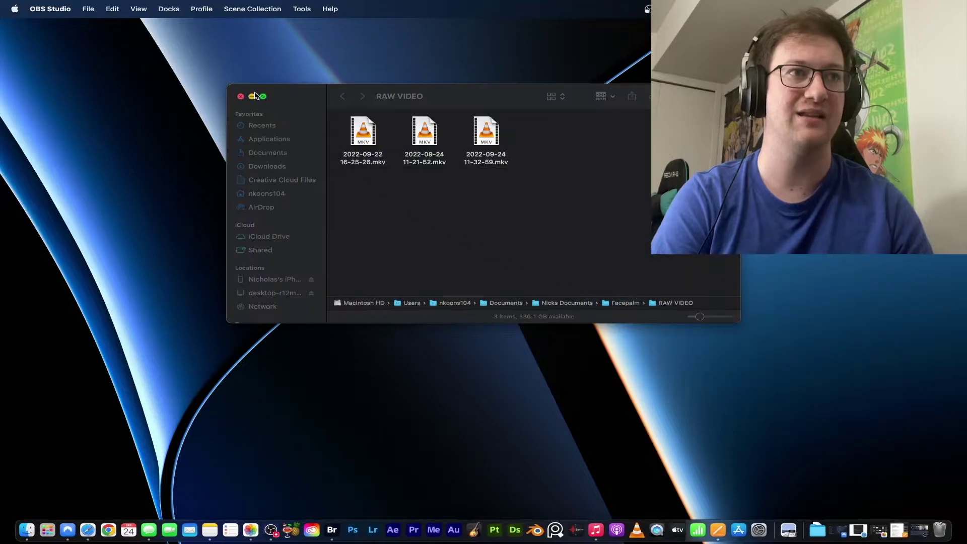
click(252, 96)
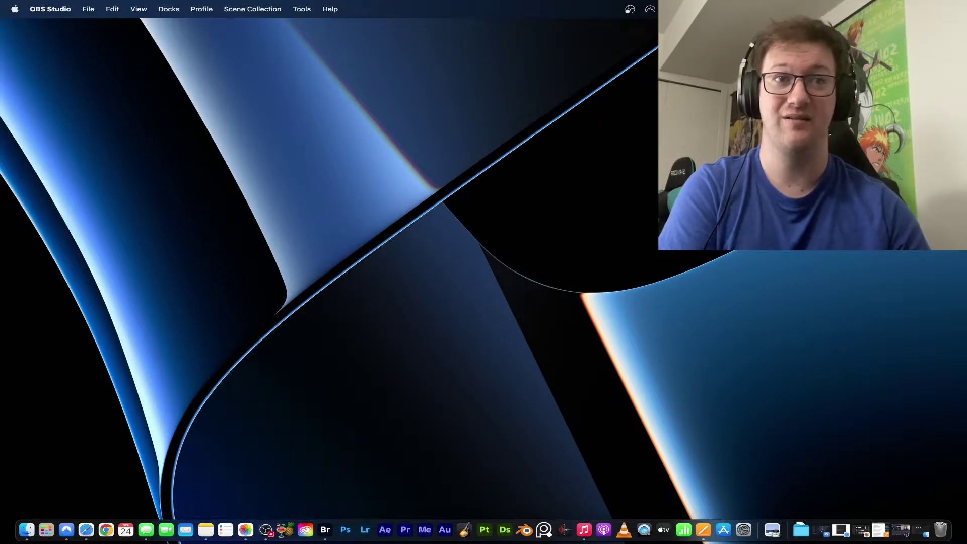
Step: Make Finder the active app by clicking the empty desktop
click(525, 285)
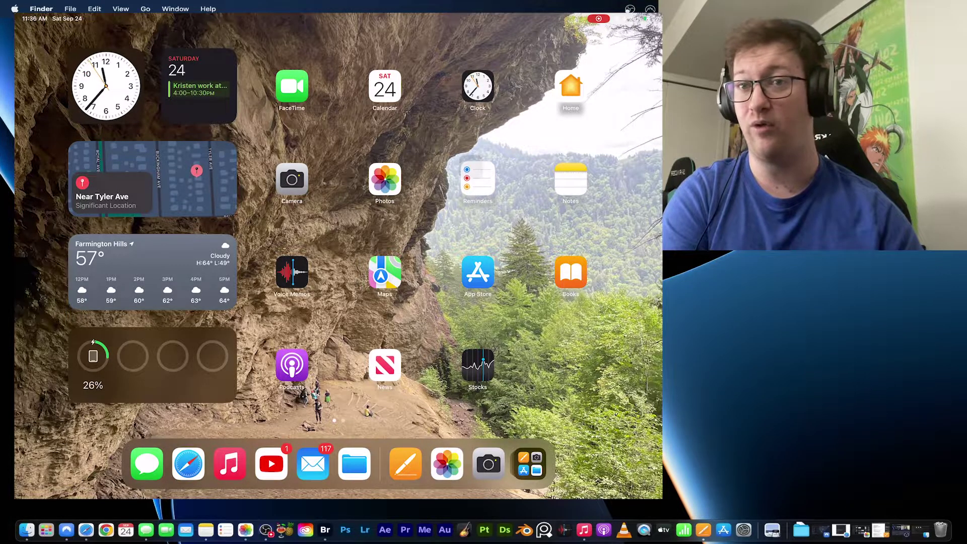
Step: Swipe through the iPad home screen pages and launch Procreate from the App Library
scroll(508, 181, right, 5)
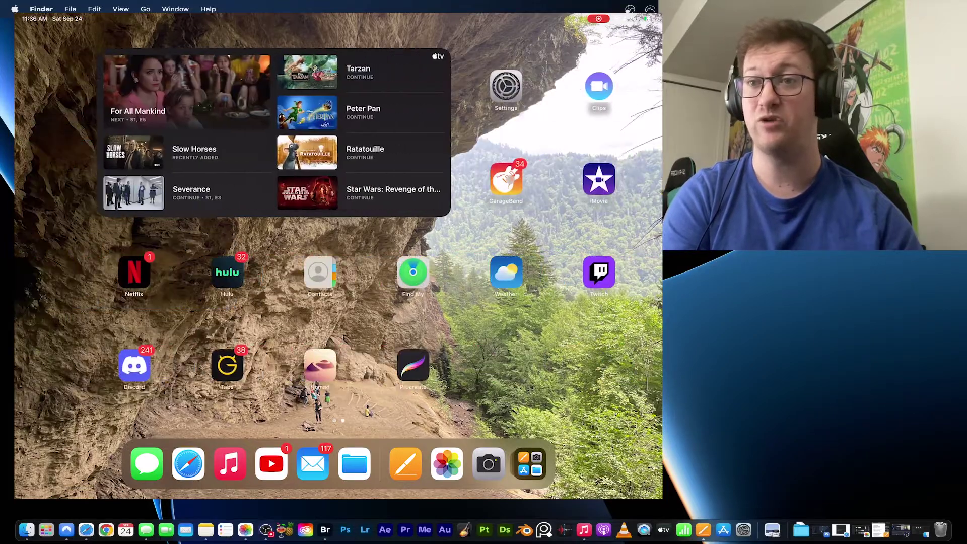
scroll(507, 182, left, 5)
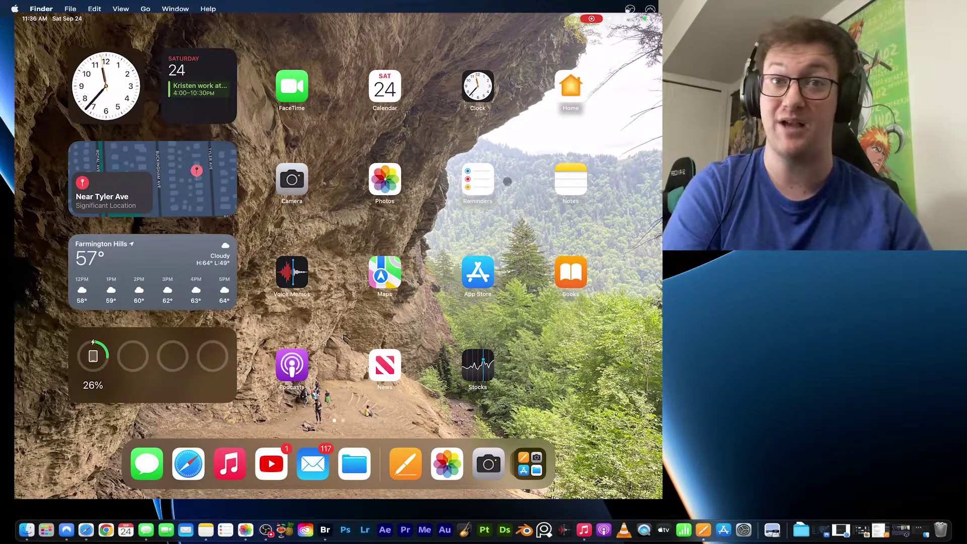
scroll(507, 181, right, 5)
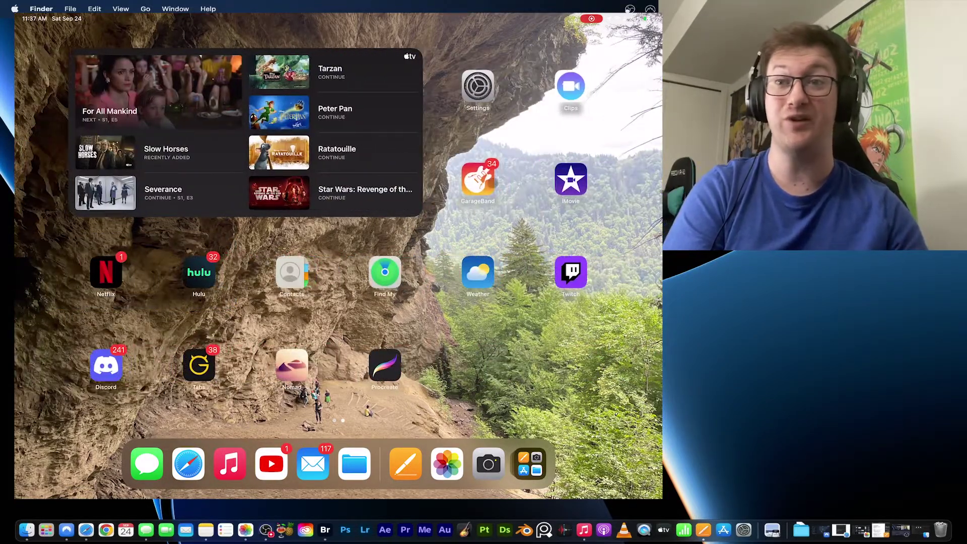
scroll(508, 182, left, 5)
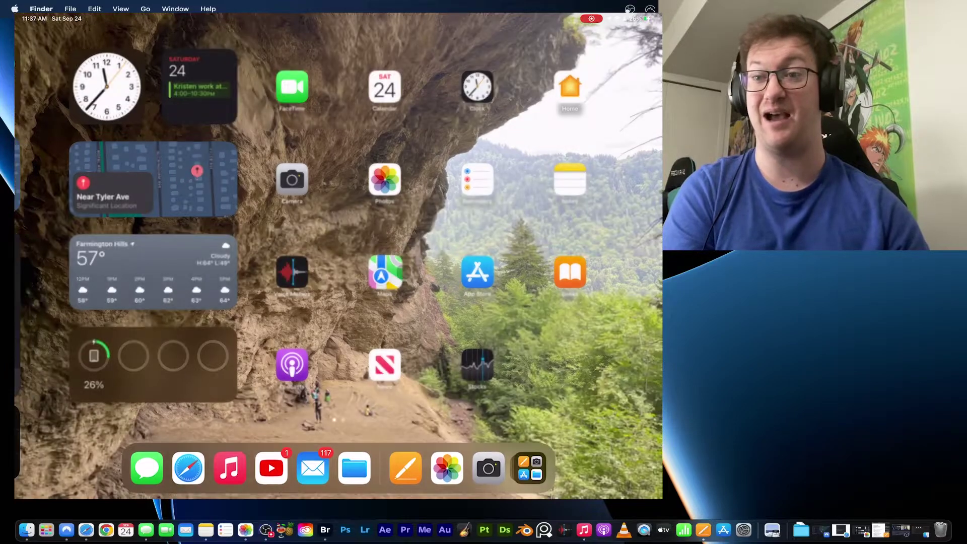
scroll(385, 272, right, 3)
scroll(336, 191, right, 5)
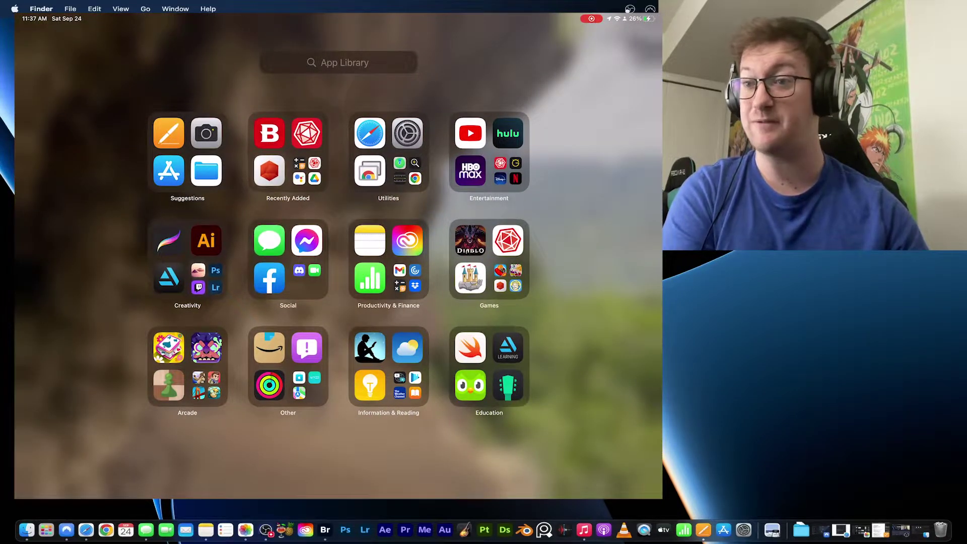
click(169, 240)
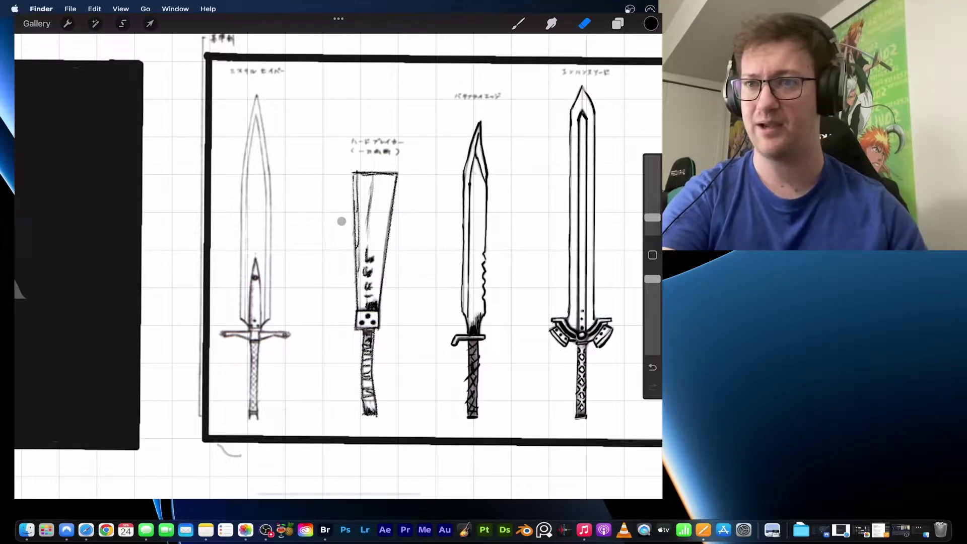
Step: Sample the sword blade's colour, switch to the Brush, and undo the last stroke
click(249, 180)
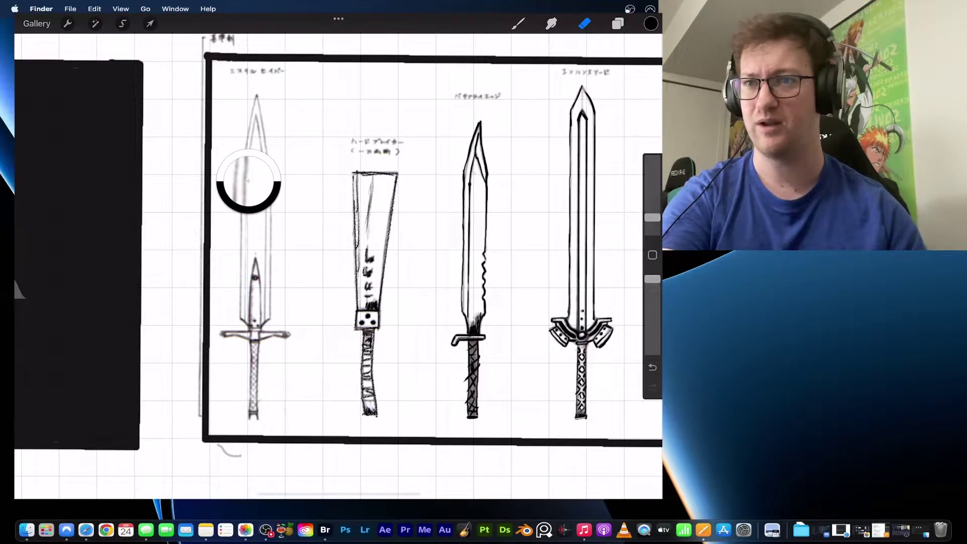
key(b)
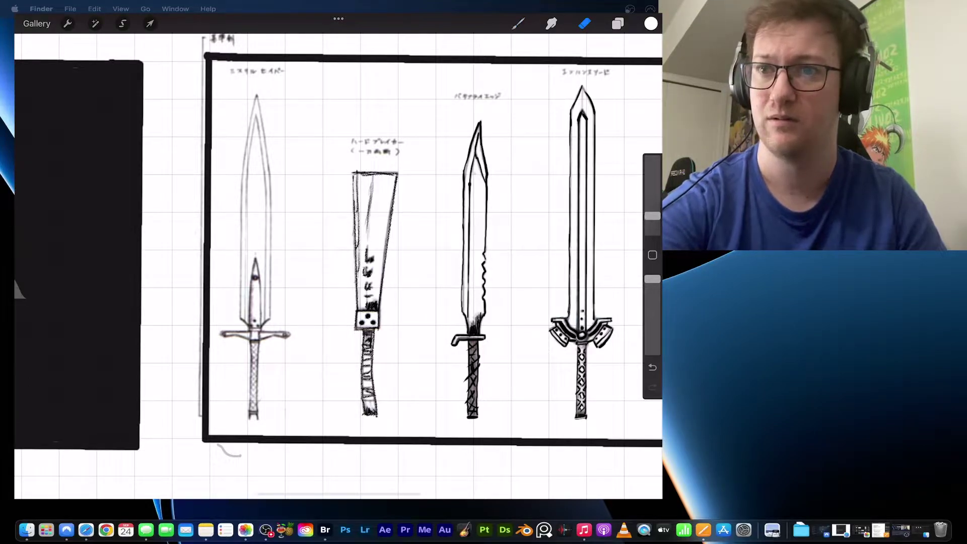
key(b)
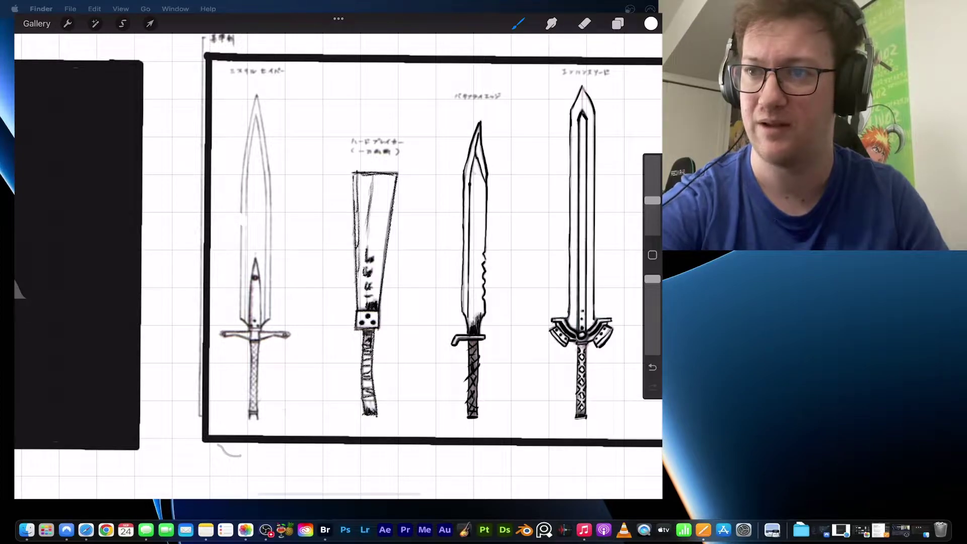
key(super+z)
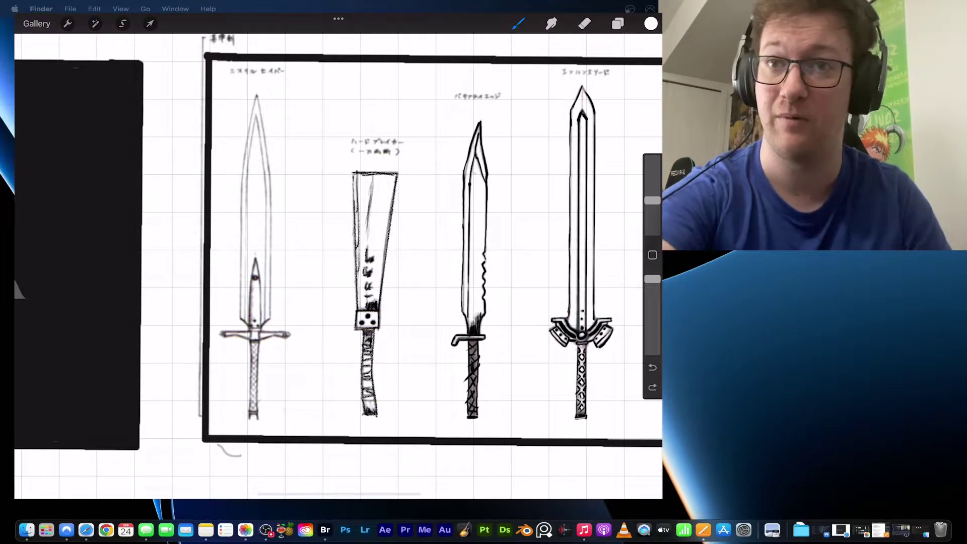
Step: Pick near-black in the Colors panel, return to the brush, and undo the black stroke
click(651, 23)
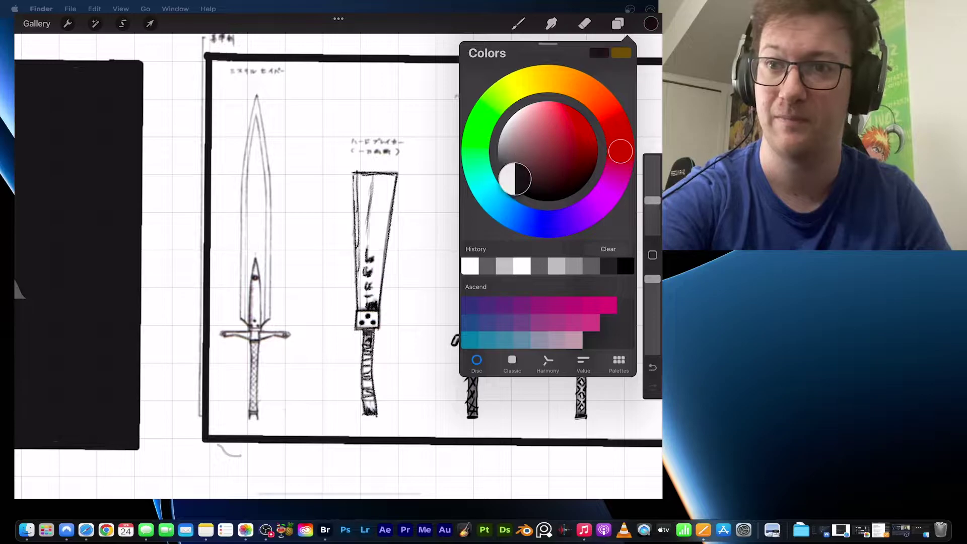
drag(509, 168, 520, 193)
key(b)
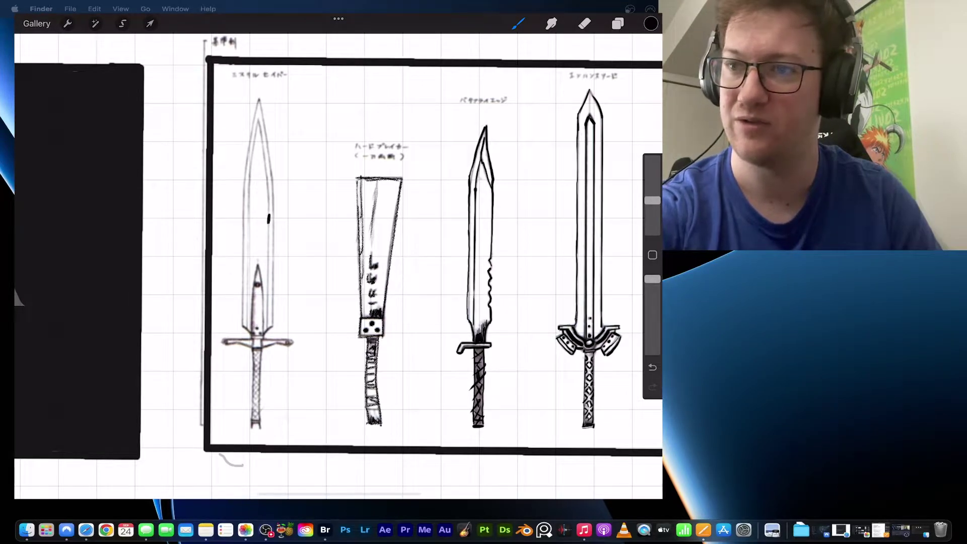
key(ctrl+z)
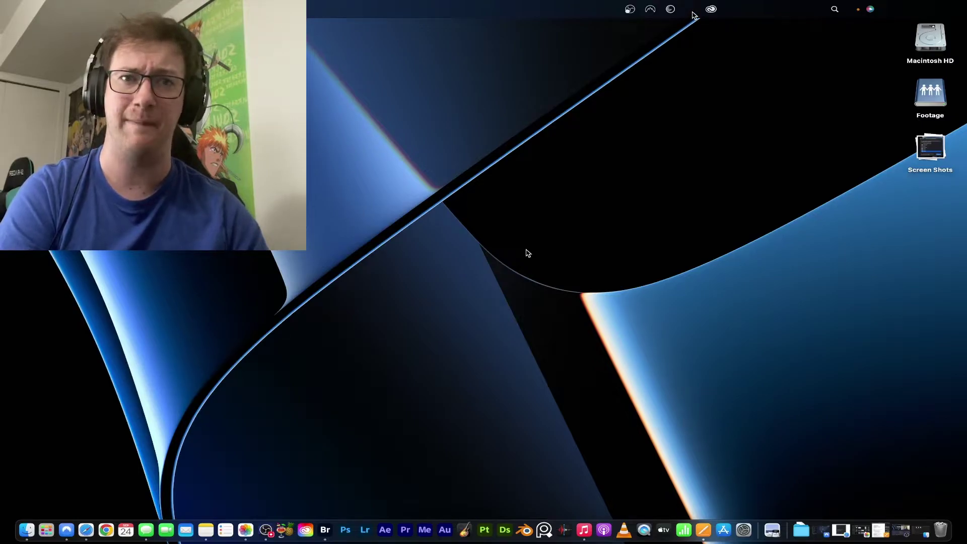
Step: Open Display Preferences from the Screen Mirroring menu-bar item
click(693, 12)
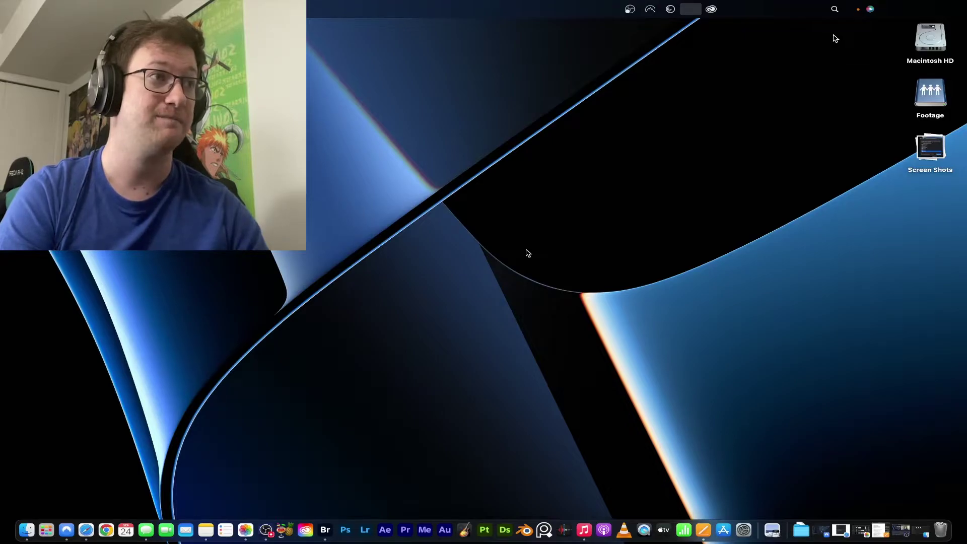
click(705, 141)
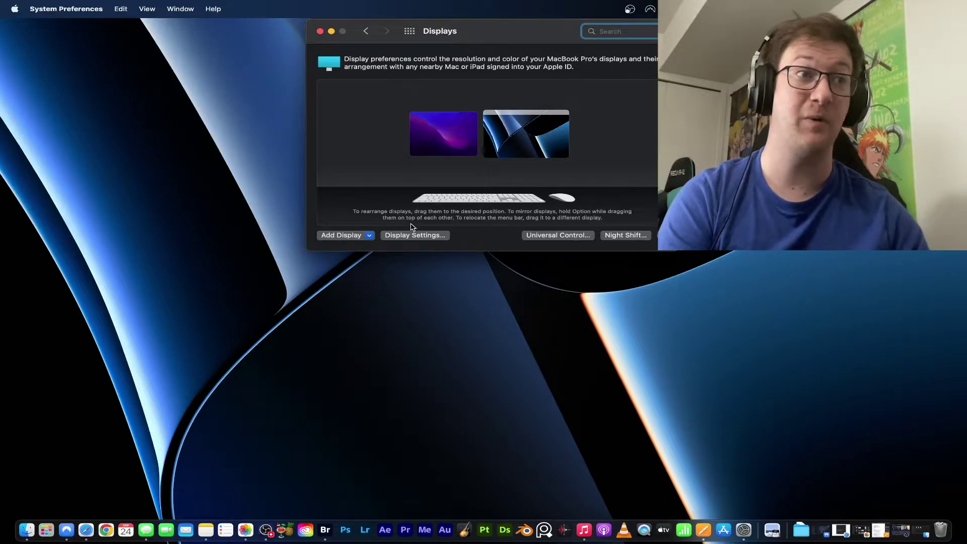
Step: Open Display Settings, select the iPad Pro, and expand its Use as choices
click(417, 235)
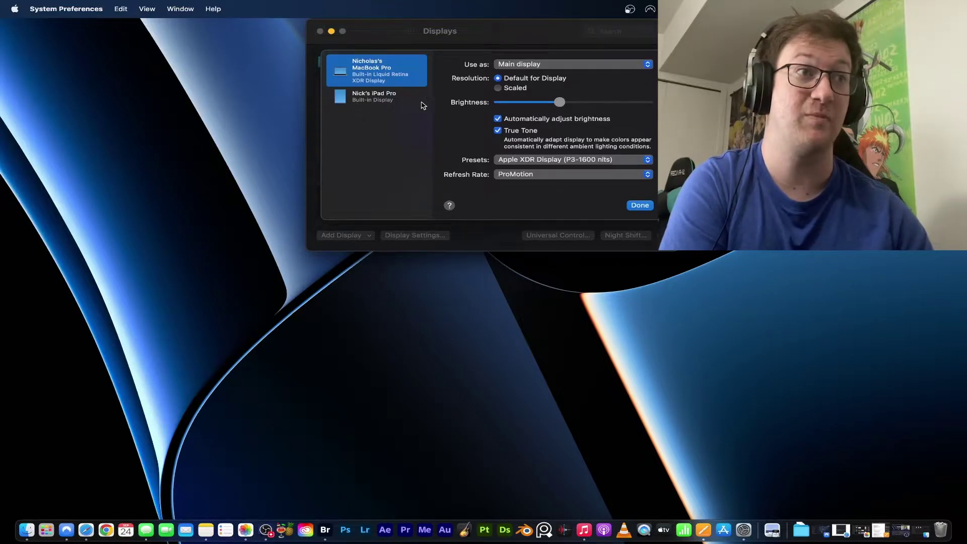
click(370, 105)
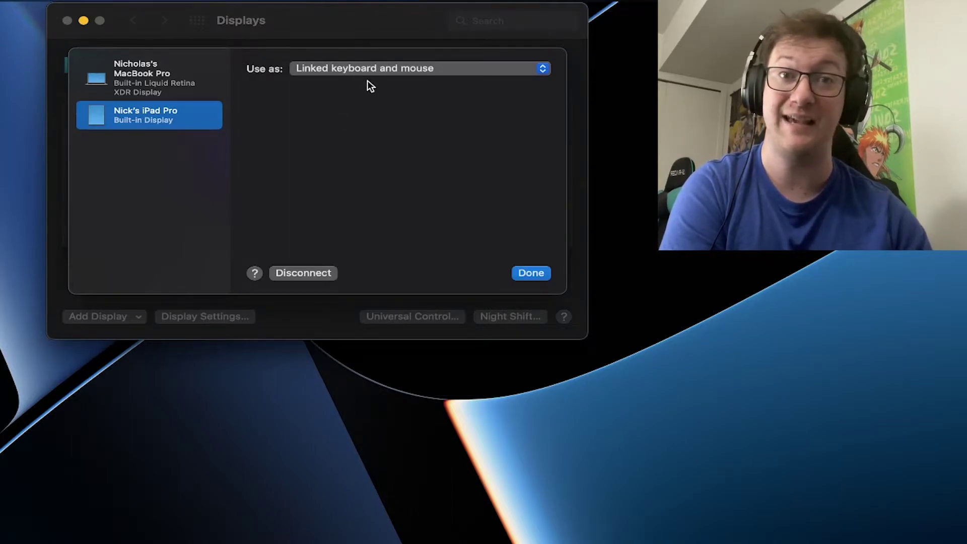
click(485, 73)
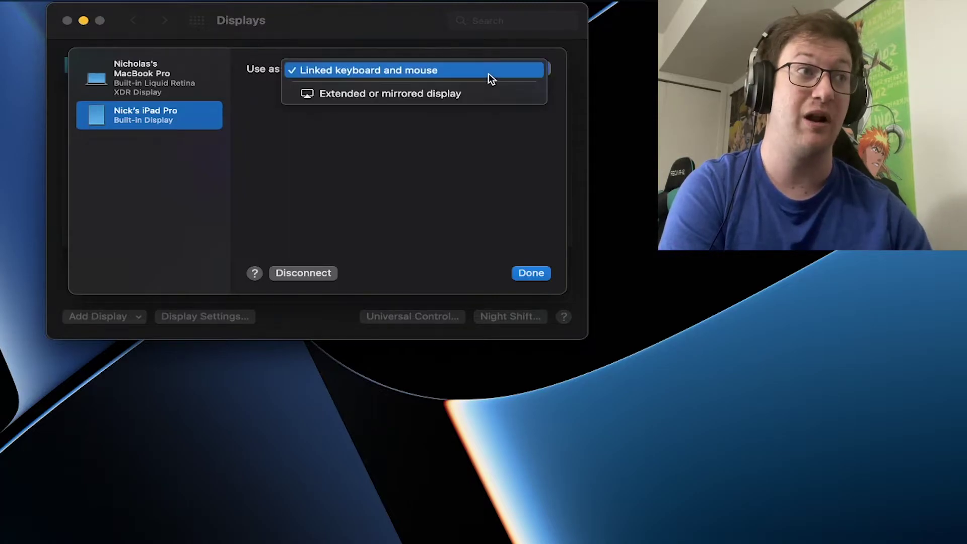
Step: Set the iPad Pro to Extended display and place it left of the MacBook screen
click(470, 93)
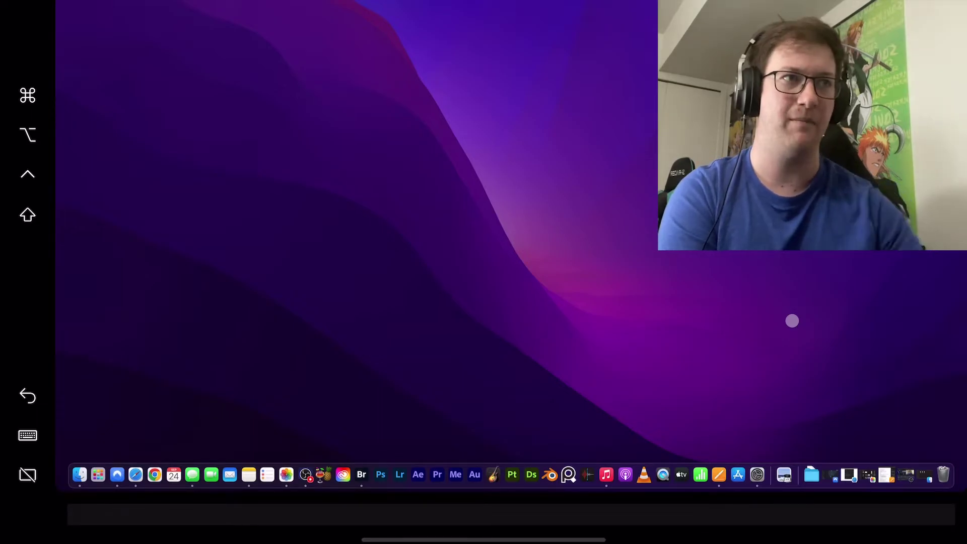
click(406, 208)
drag(406, 208, 342, 138)
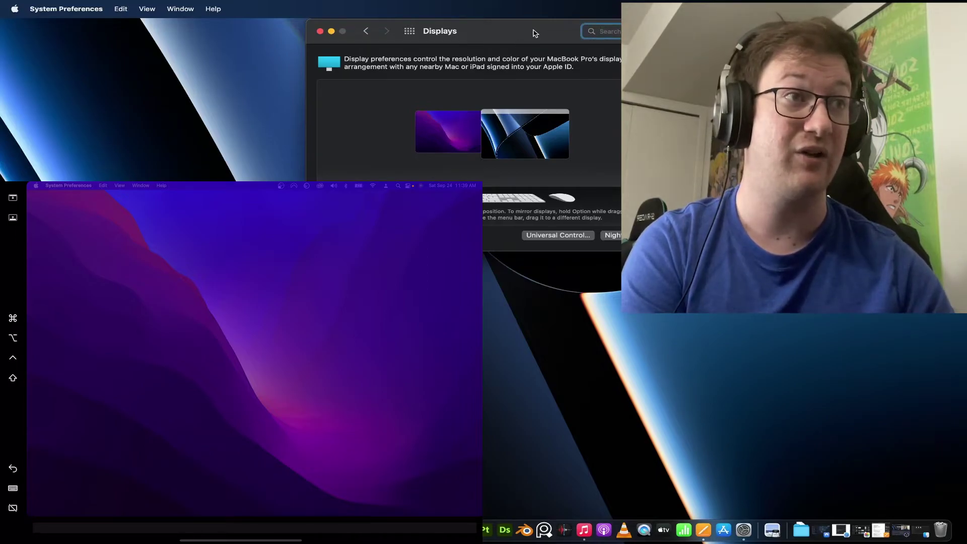
drag(535, 33, 536, 58)
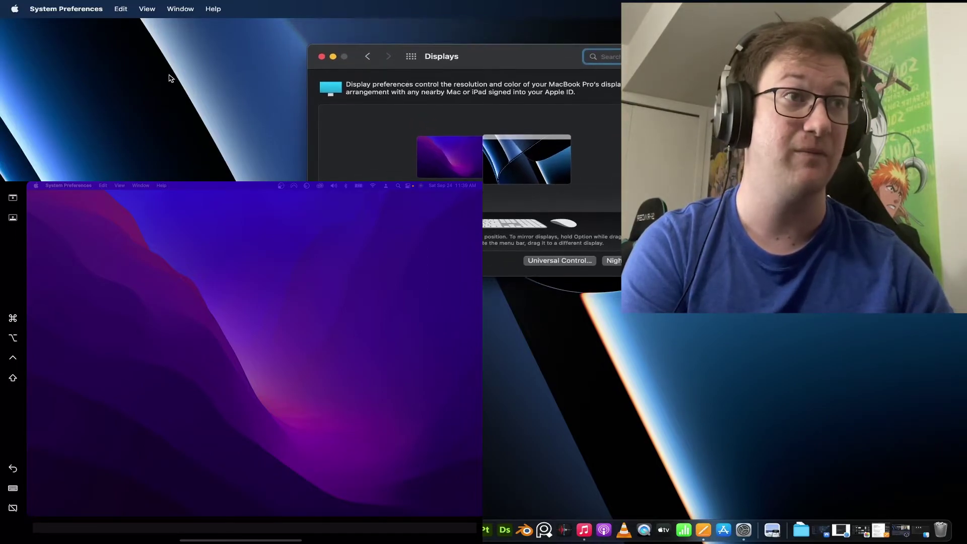
Step: Close System Preferences, open FacepalmStudio_PFP.psd, and move Photoshop onto the iPad display
click(321, 57)
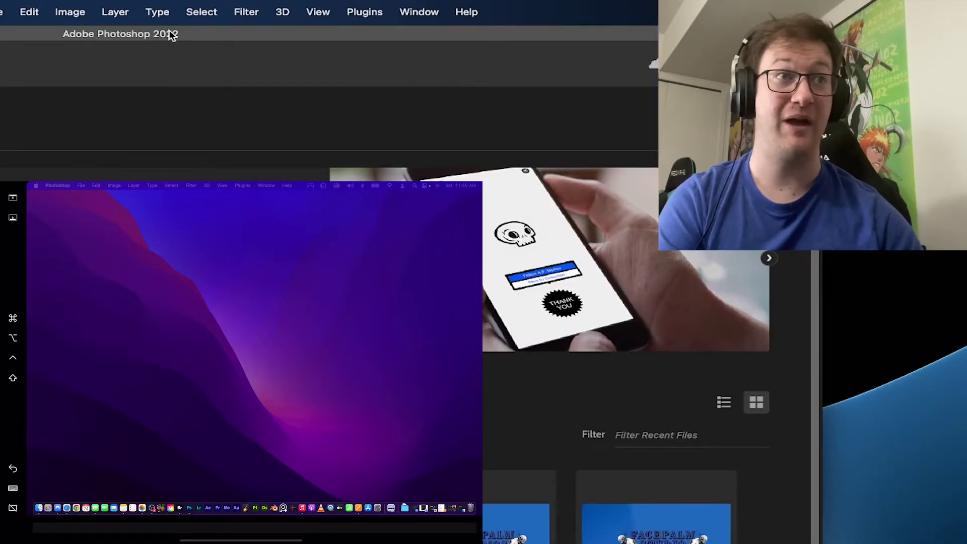
drag(170, 31, 638, 58)
click(563, 512)
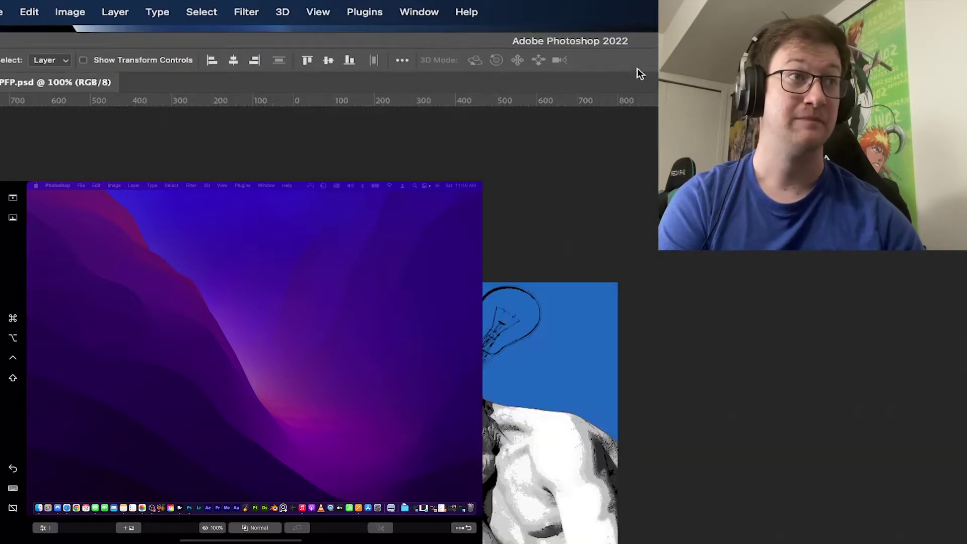
drag(670, 43, 280, 199)
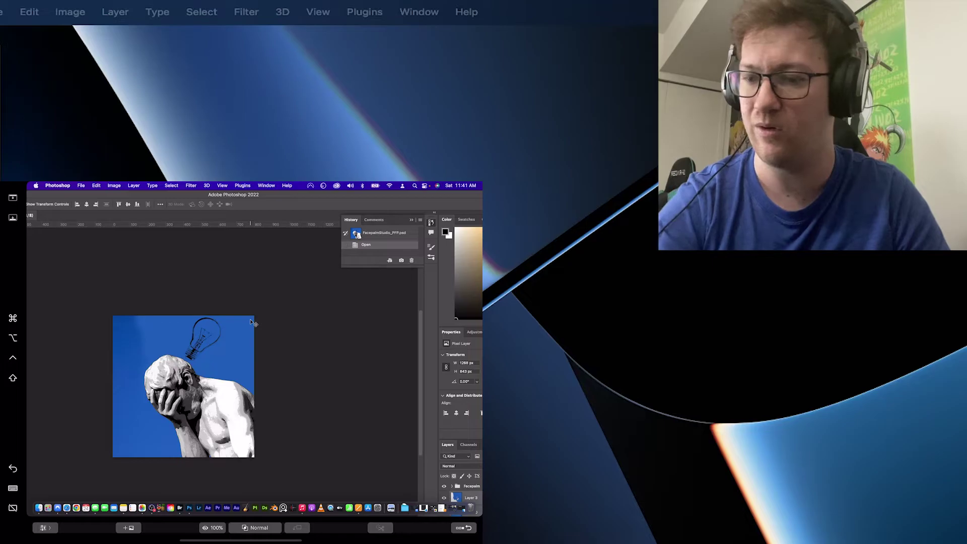
key(b)
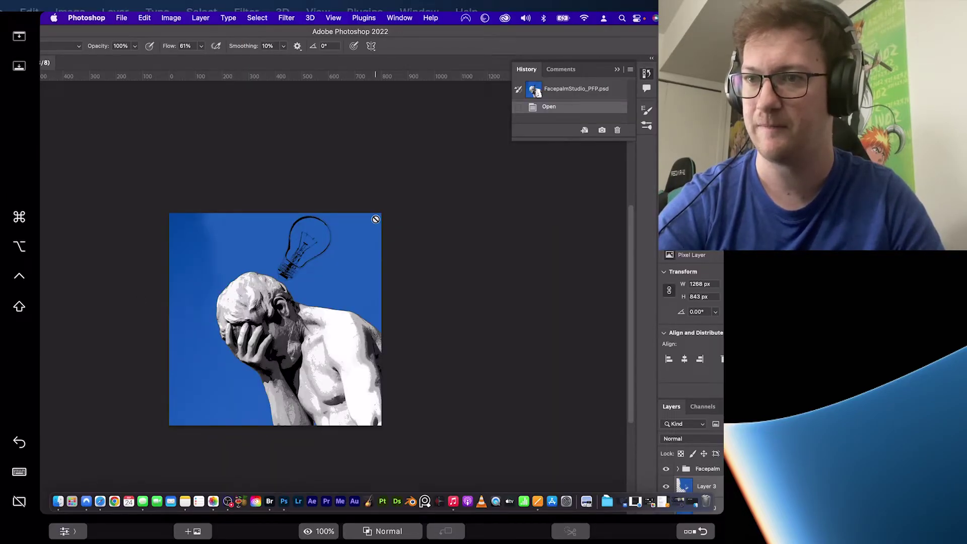
Step: Dismiss the multiple-layers alert with OK and maximize the Photoshop window on the iPad
click(385, 253)
click(383, 210)
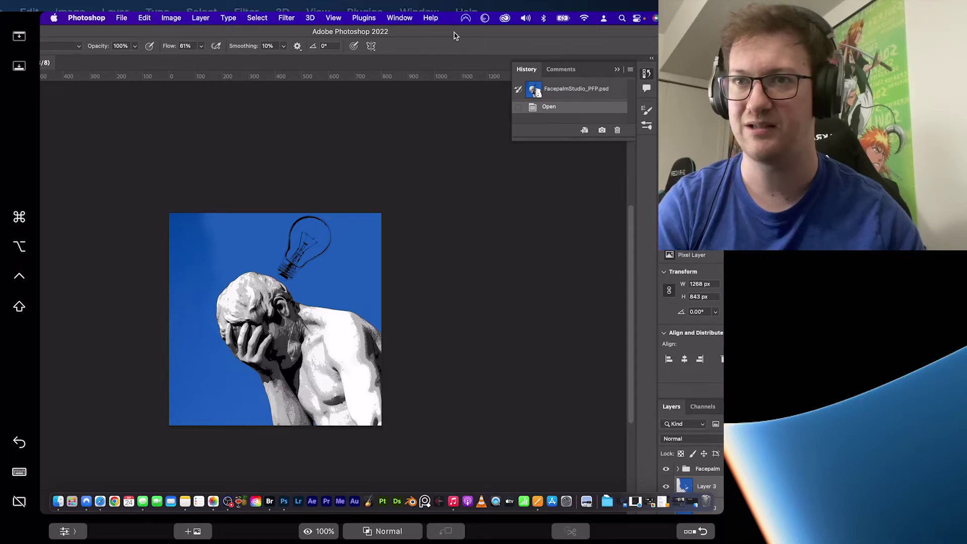
drag(453, 35, 638, 63)
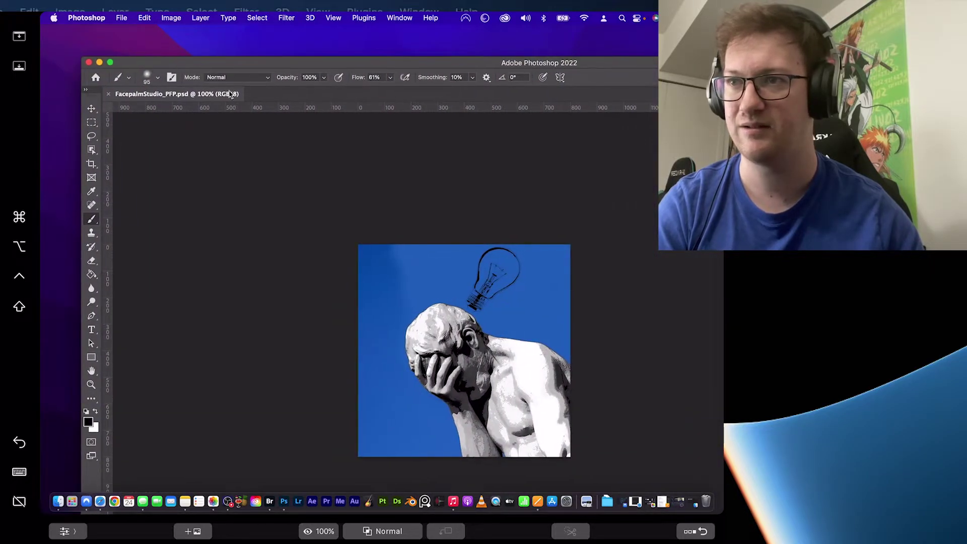
click(110, 62)
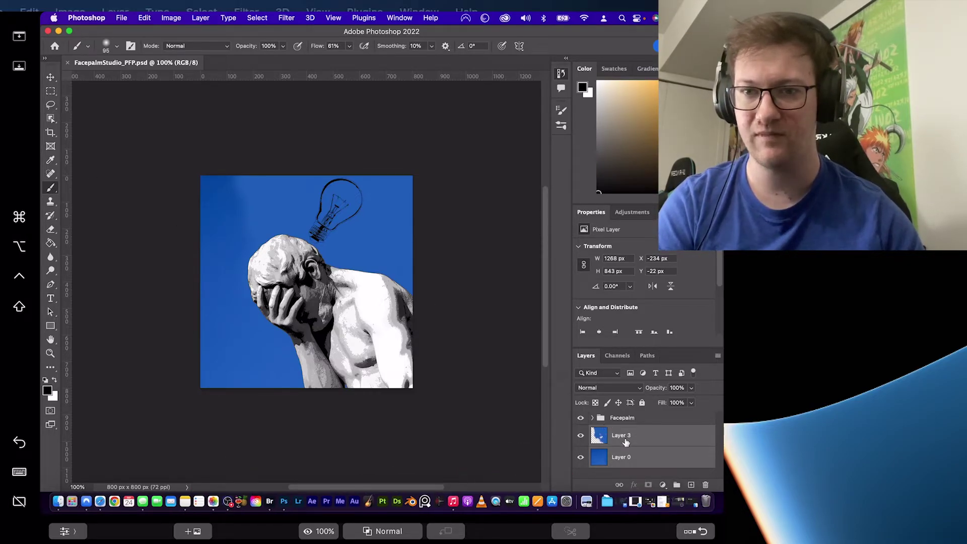
Step: Select Layer 3 and paint black squiggles and blobs around the lightbulb and statue
click(645, 445)
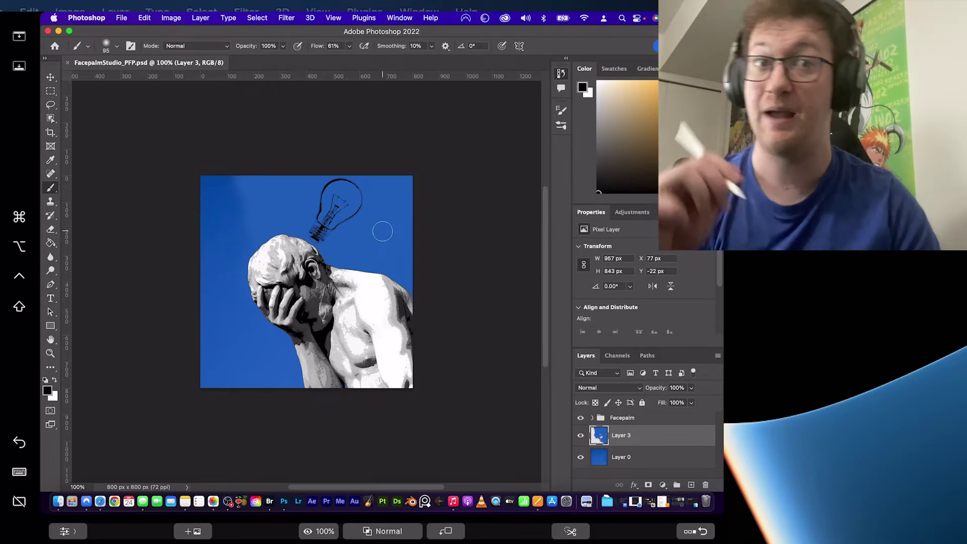
mouse_move(383, 232)
mouse_down()
mouse_move(380, 219)
mouse_move(398, 204)
mouse_move(385, 222)
mouse_up()
mouse_move(267, 207)
mouse_down()
mouse_move(250, 212)
mouse_move(225, 249)
mouse_up()
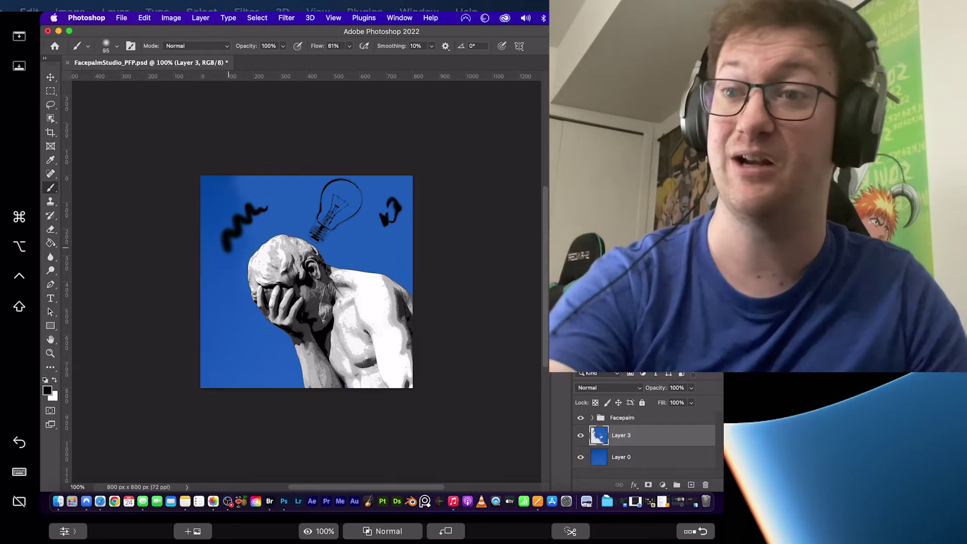
mouse_move(390, 249)
mouse_down()
mouse_move(380, 237)
mouse_move(388, 232)
mouse_move(365, 244)
mouse_move(361, 236)
mouse_up()
drag(249, 353, 222, 368)
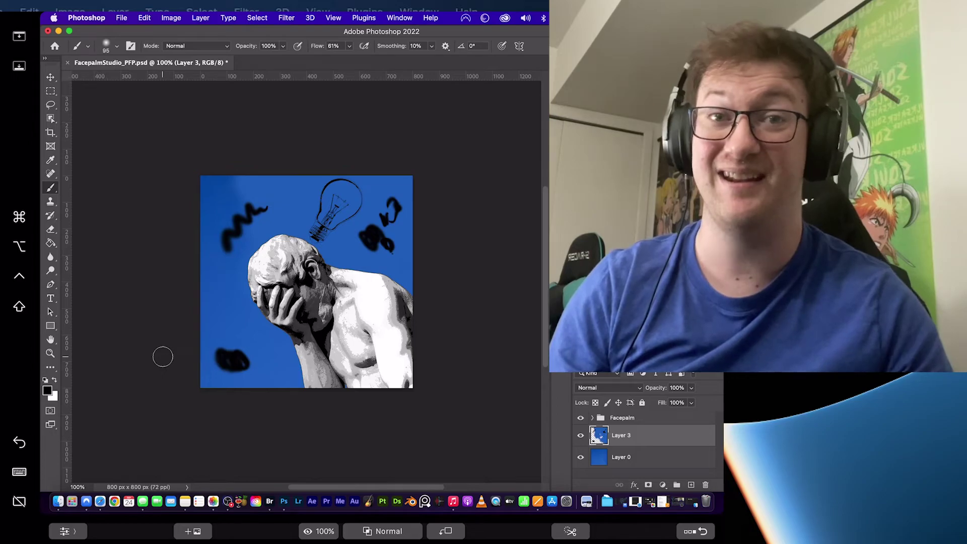
double_click(401, 31)
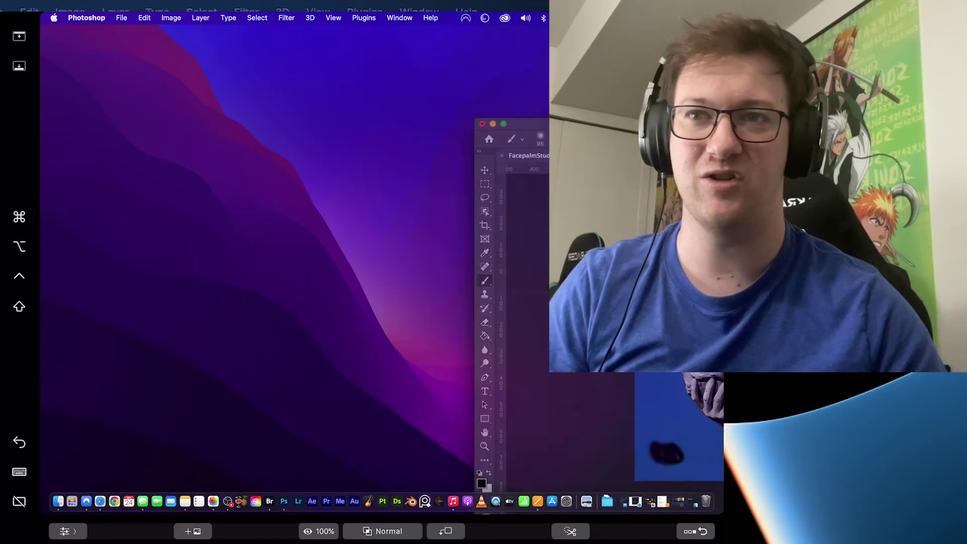